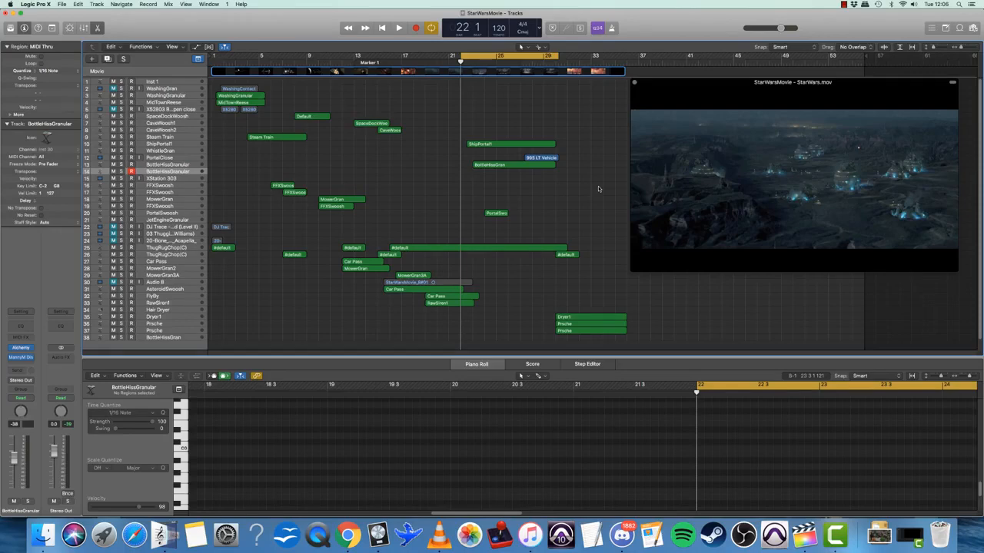
# - Add a run of closely spaced flex markers to the LT Vehicle - Resonation Slow.1 region, from about 28 4 2 to 28 4 2 27
pyautogui.press('space')
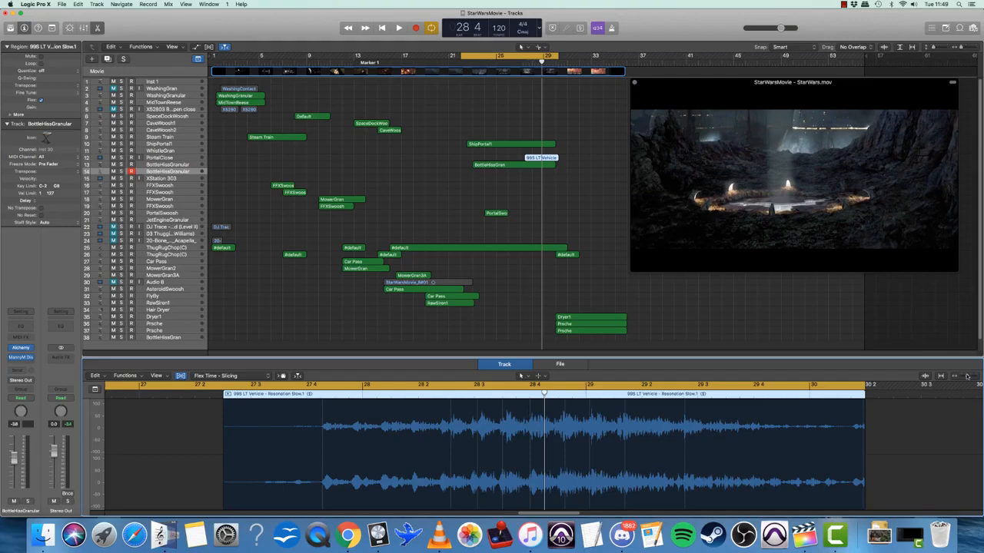
pyautogui.moveTo(967, 376); pyautogui.dragTo(979, 378)
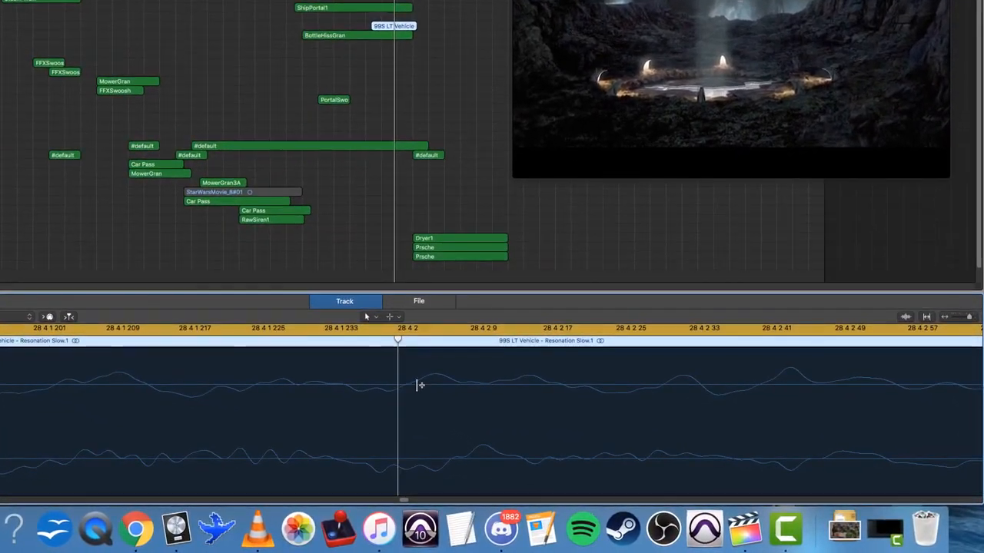
pyautogui.click(475, 402)
pyautogui.click(432, 383)
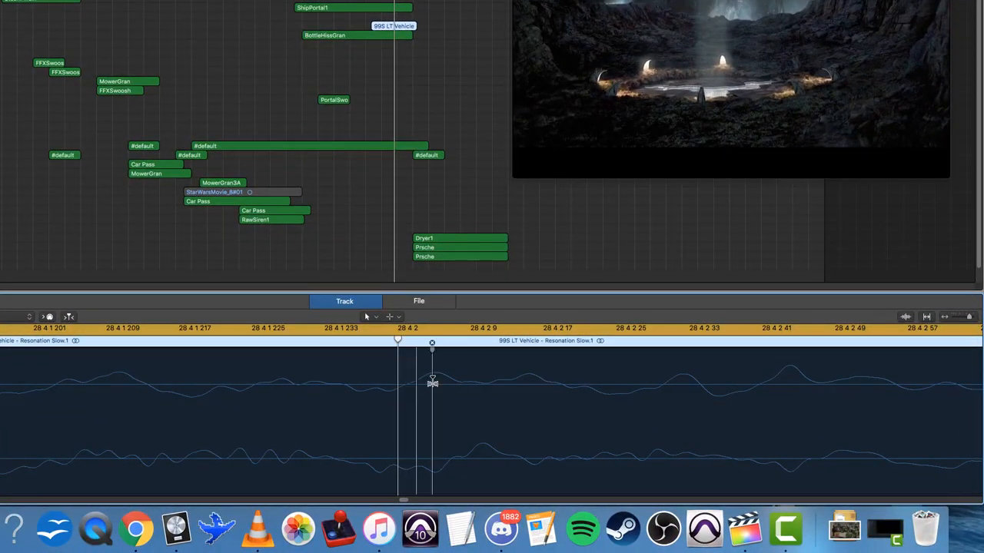
pyautogui.click(448, 382)
pyautogui.click(460, 382)
pyautogui.click(472, 383)
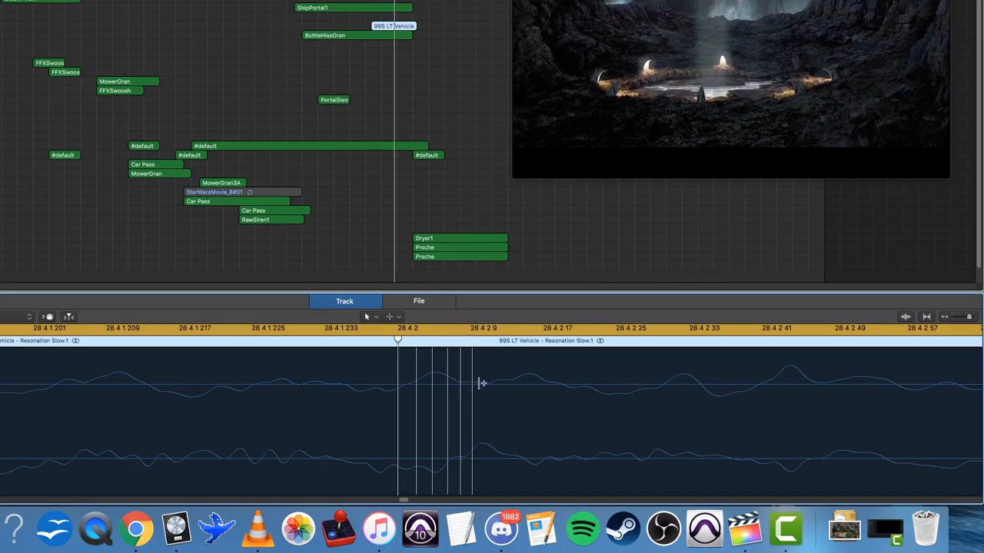
pyautogui.click(485, 383)
pyautogui.click(501, 384)
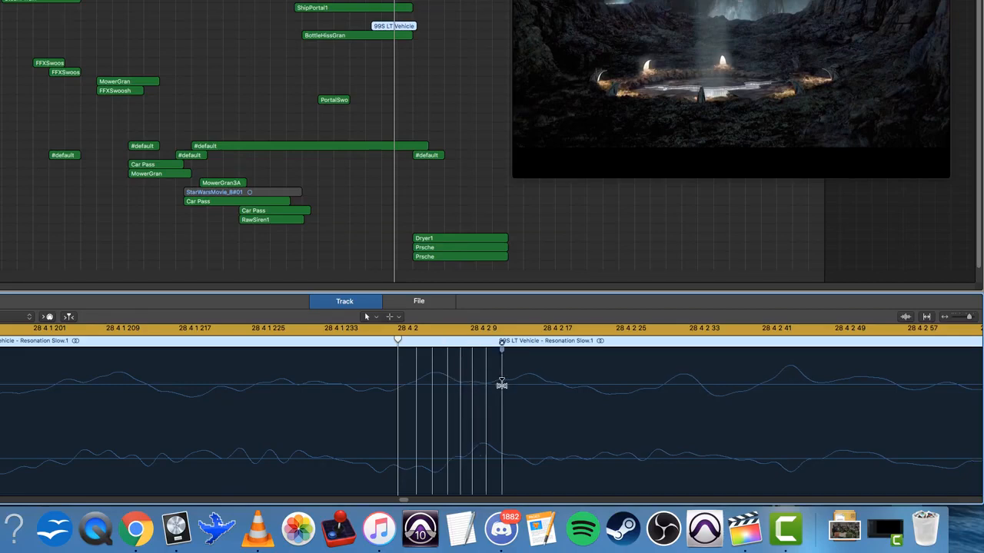
pyautogui.click(518, 383)
pyautogui.click(531, 383)
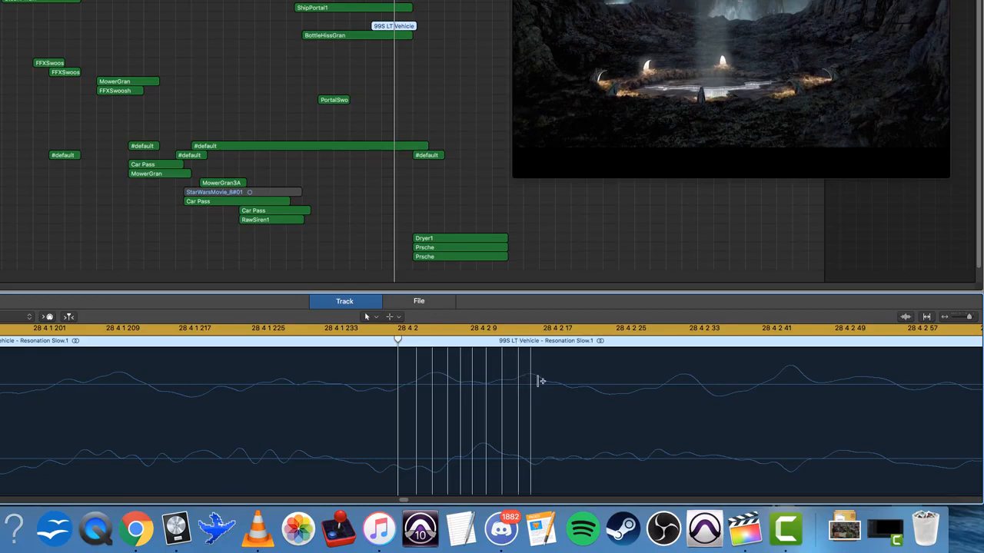
pyautogui.click(544, 384)
pyautogui.click(556, 384)
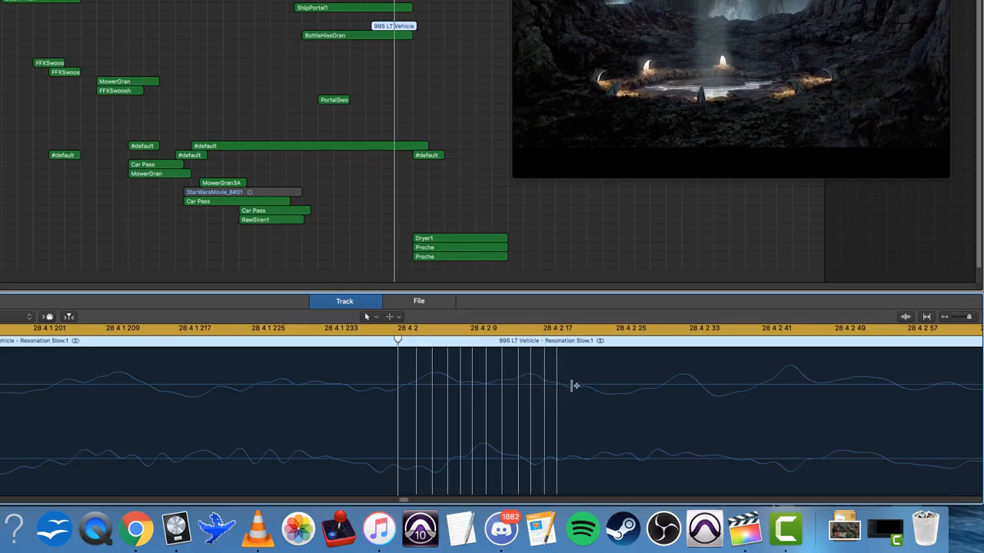
pyautogui.click(570, 385)
pyautogui.click(581, 384)
pyautogui.click(594, 384)
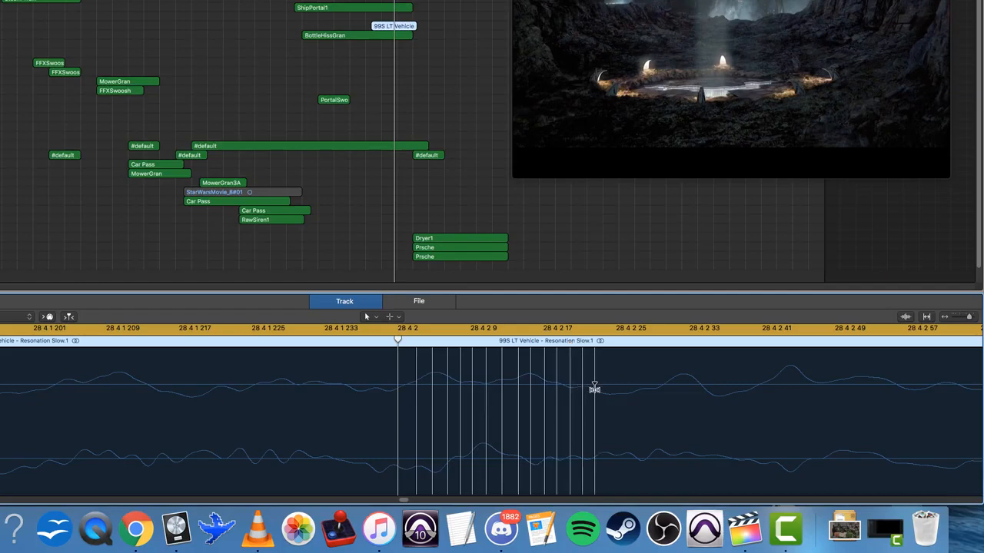
pyautogui.click(609, 384)
pyautogui.click(623, 384)
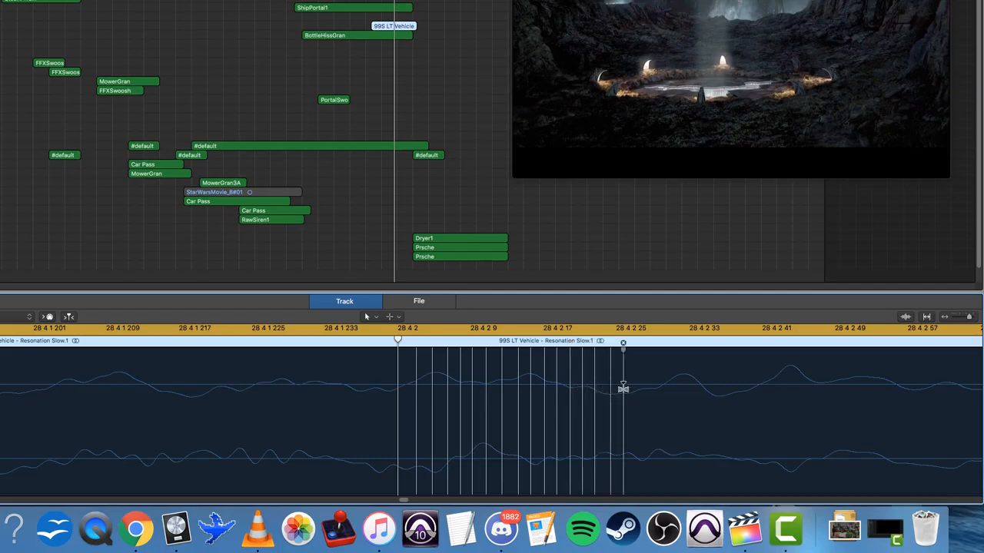
pyautogui.click(637, 386)
pyautogui.click(649, 386)
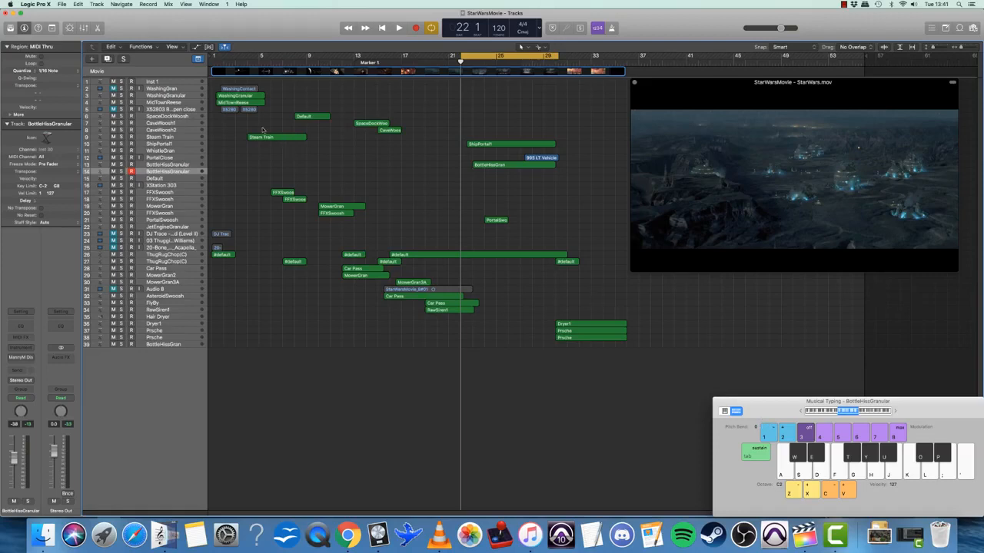
# - Load the Alchemy synth as the instrument on the BottleHissGranular track
pyautogui.click(122, 4)
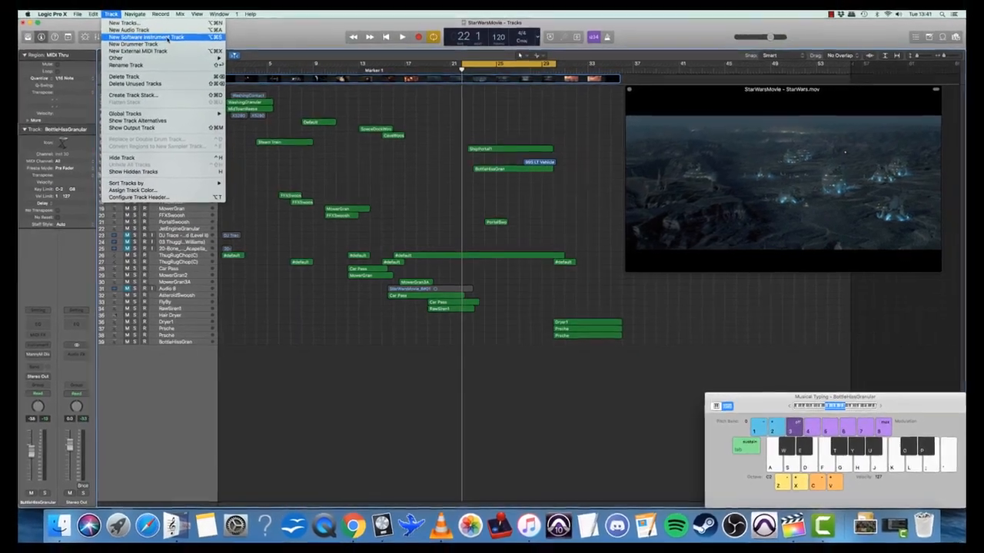
pyautogui.click(261, 166)
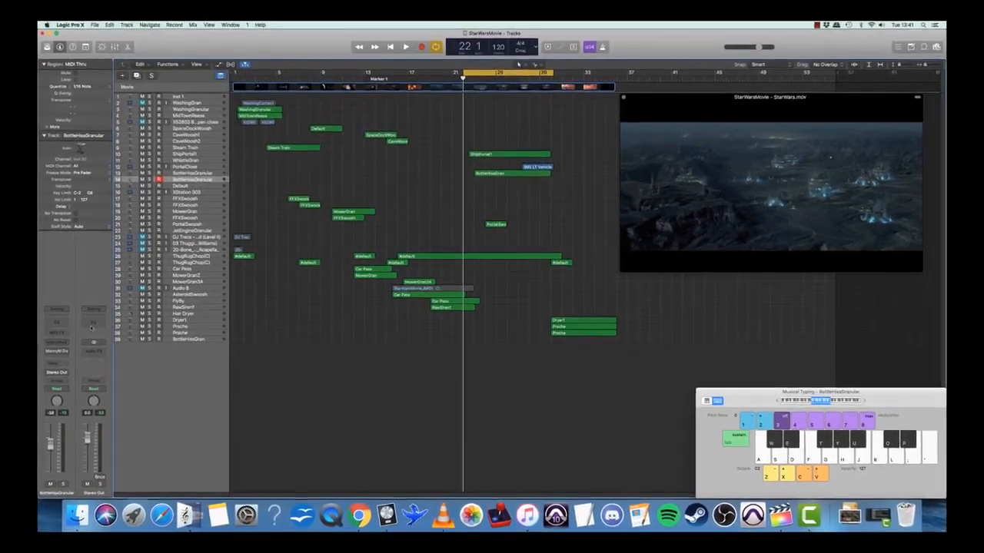
pyautogui.click(62, 344)
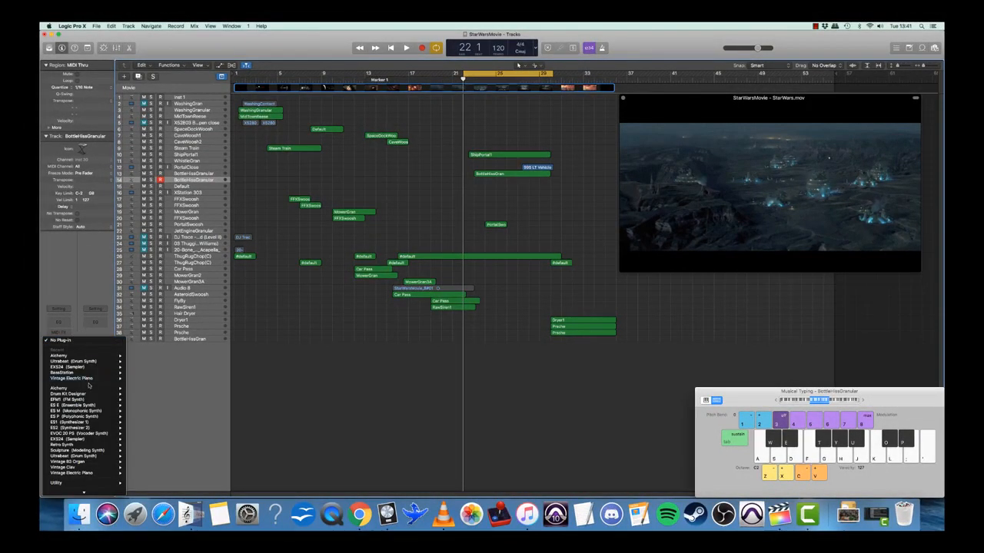
pyautogui.moveTo(96, 389)
pyautogui.click(138, 388)
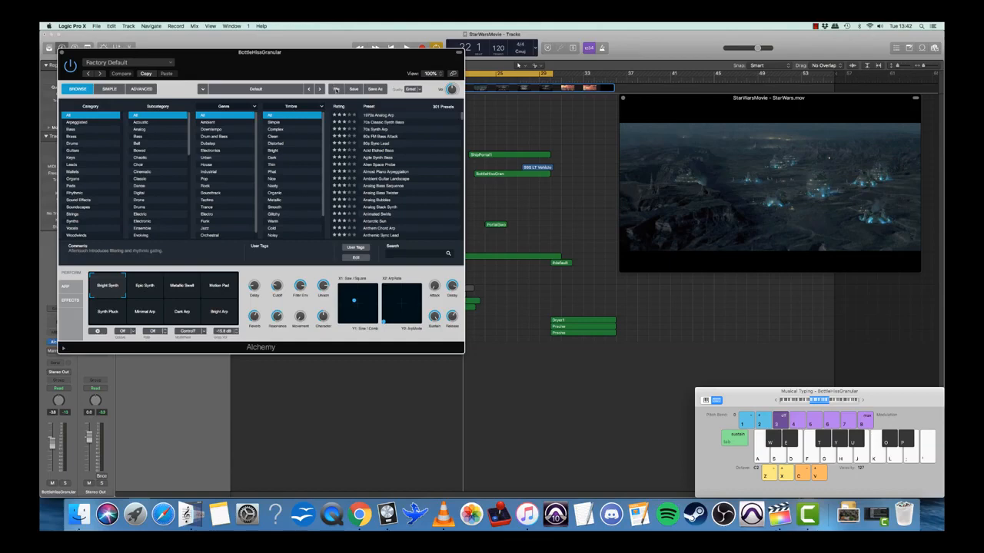
# - Clear Alchemy's current patch and show its Advanced view
pyautogui.click(336, 89)
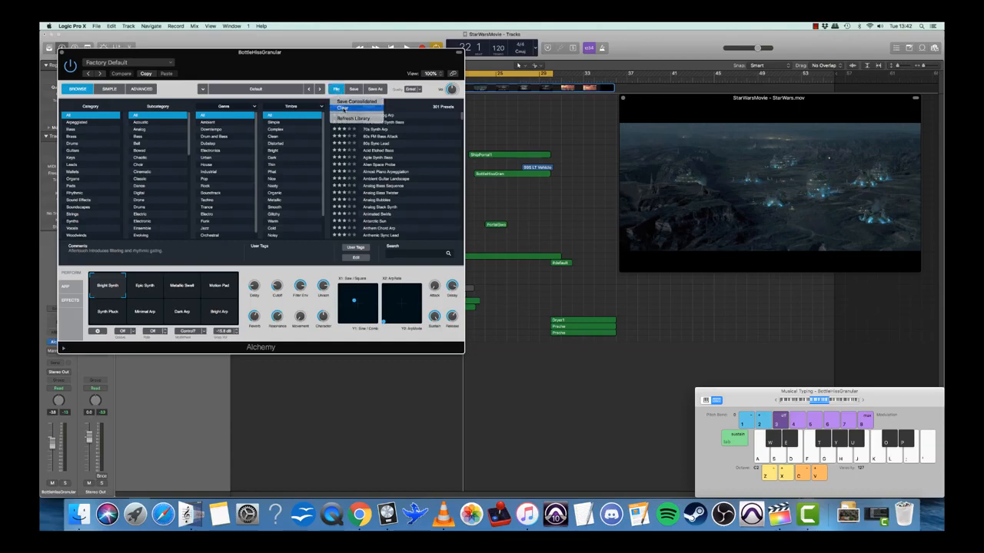
pyautogui.click(342, 107)
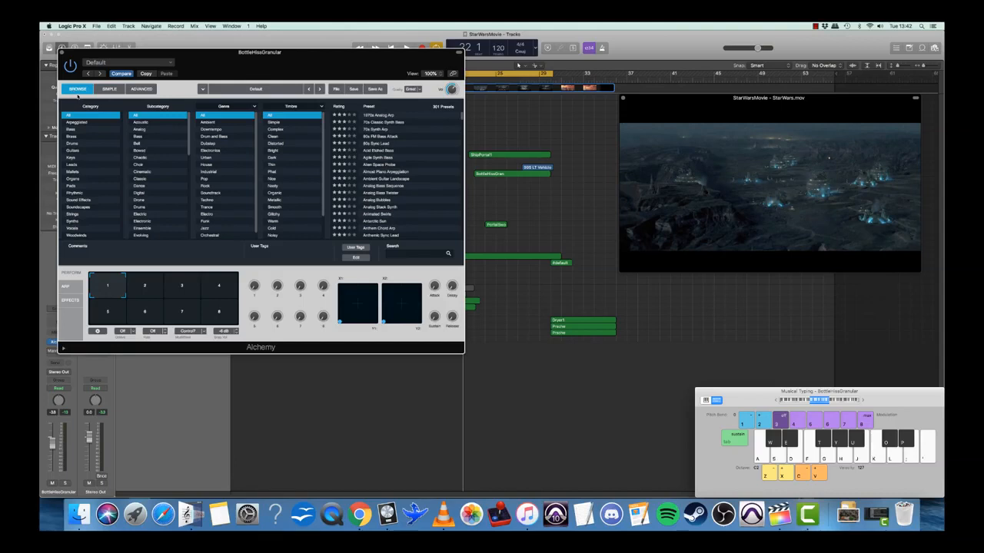
pyautogui.scroll(-2, 300, 140)
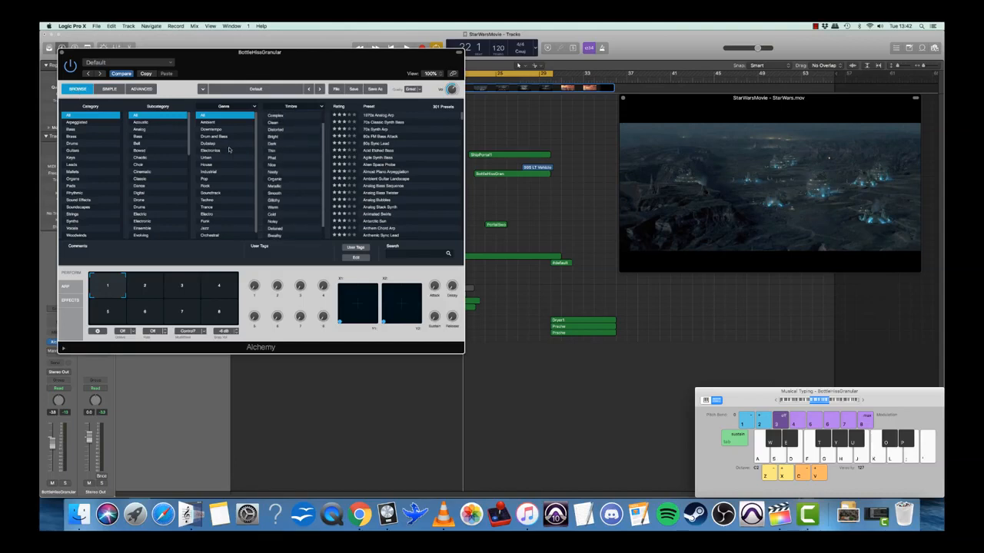
pyautogui.scroll(-1, 215, 140)
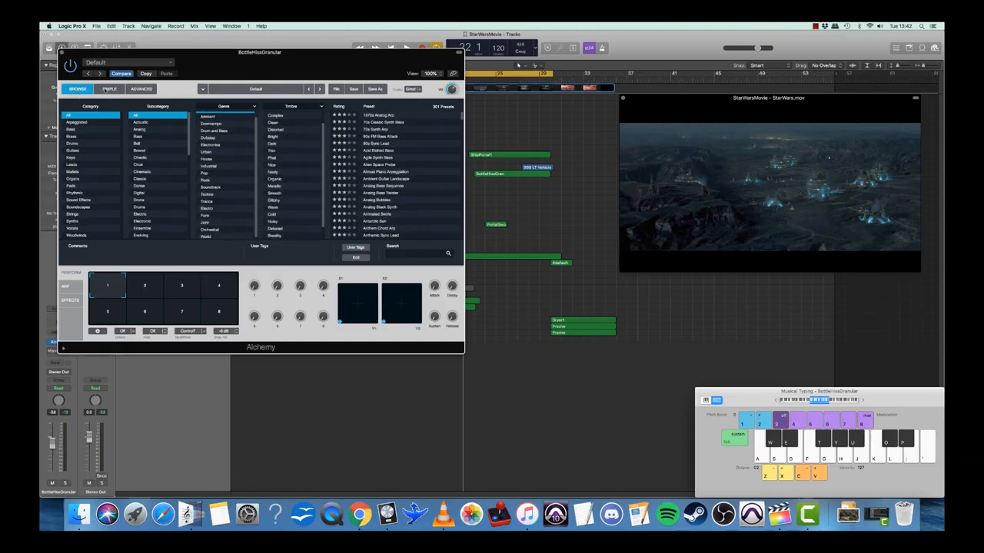
pyautogui.click(108, 89)
pyautogui.click(139, 89)
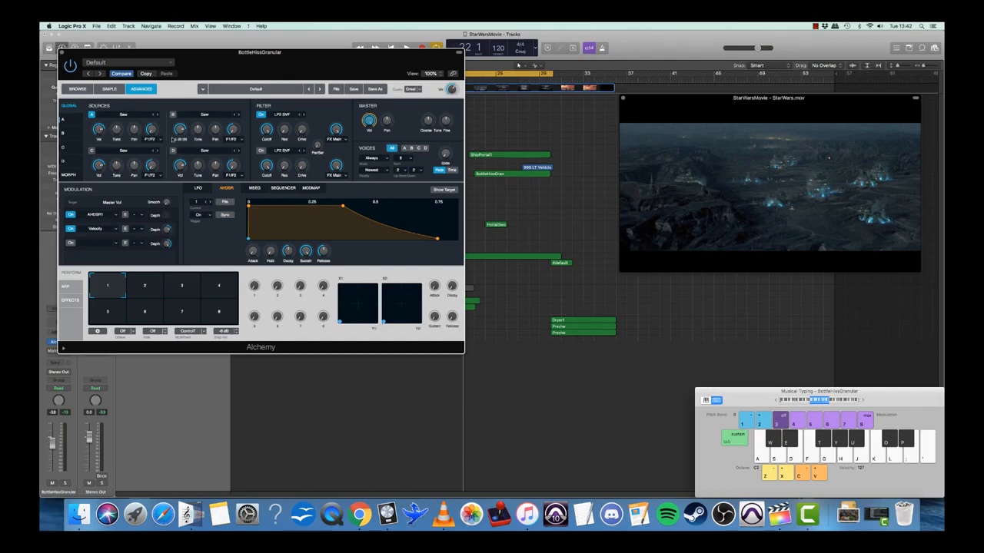
# - Open the audio import browser for Alchemy's source A
pyautogui.click(109, 117)
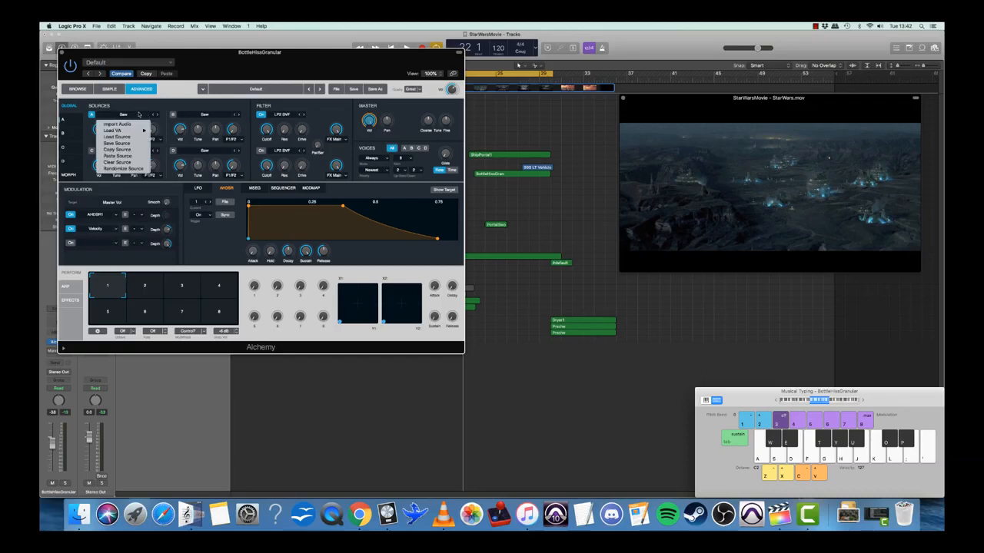
pyautogui.click(128, 114)
pyautogui.click(129, 114)
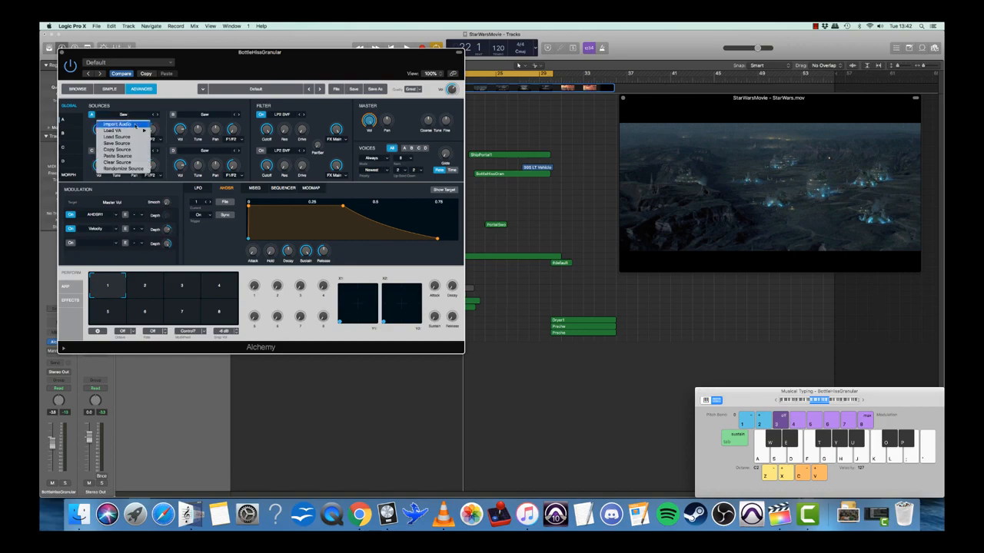
pyautogui.click(119, 124)
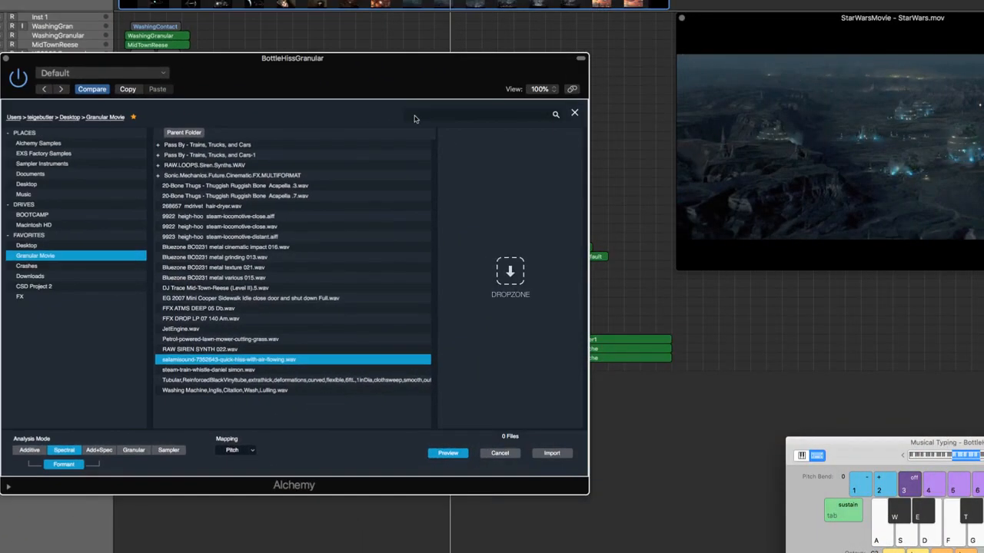
# - Examine the available sample locations, including Alchemy Samples, Music, Desktop and EXS Factory Samples
pyautogui.click(44, 152)
pyautogui.click(45, 145)
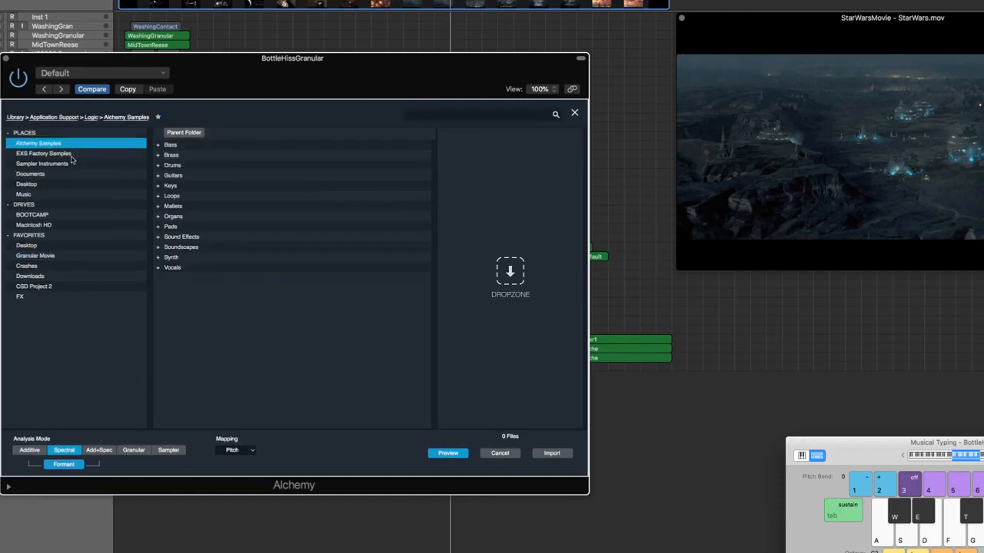
pyautogui.click(50, 194)
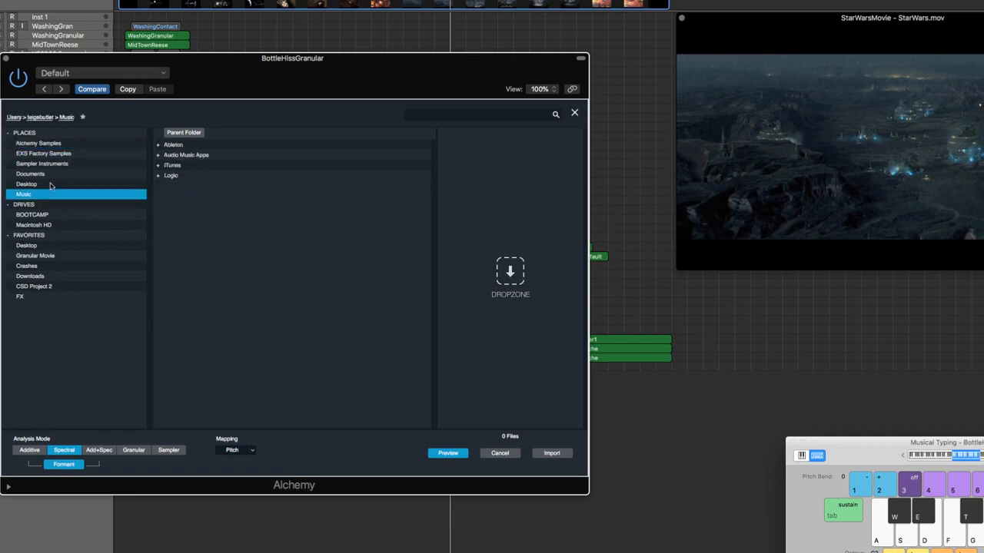
pyautogui.click(63, 183)
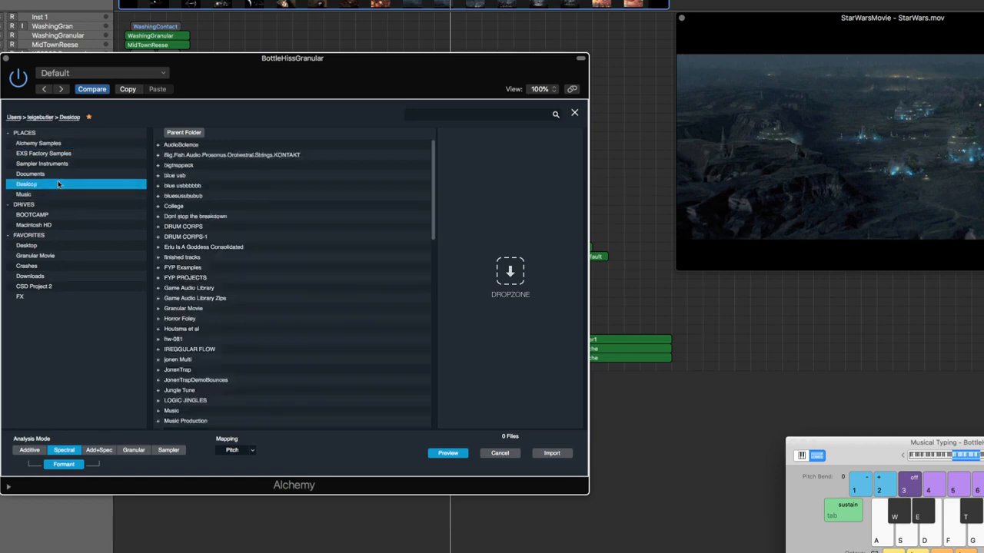
pyautogui.click(69, 146)
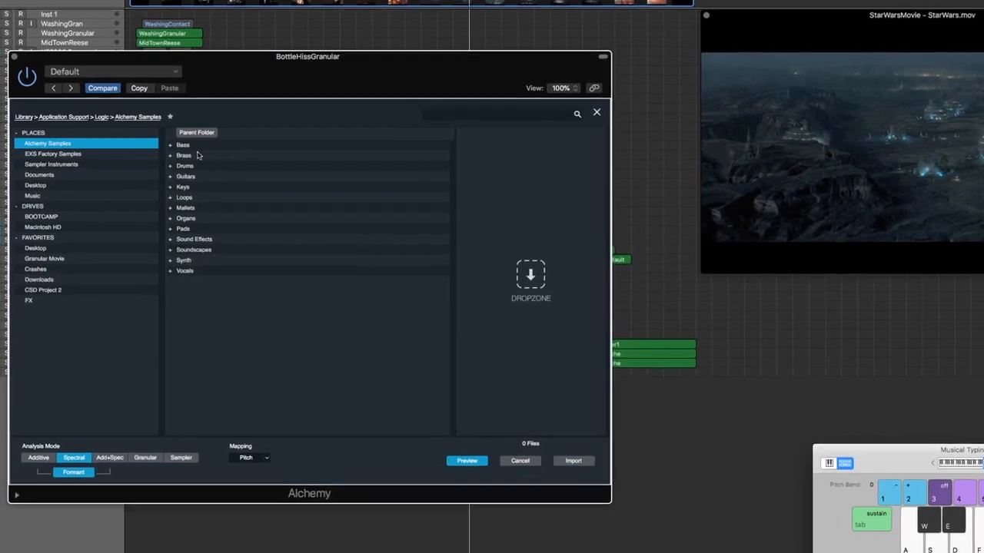
pyautogui.click(106, 155)
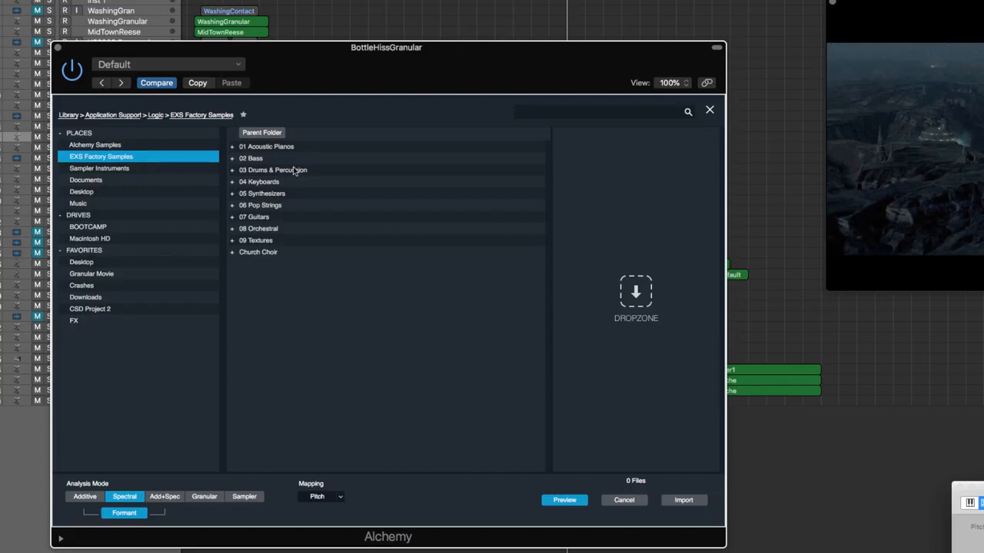
# - Import salamisound-7352643-quick-hiss-with-air-flowing.wav from the Granular Movie folder into source A using the Granular analysis mode
pyautogui.click(153, 275)
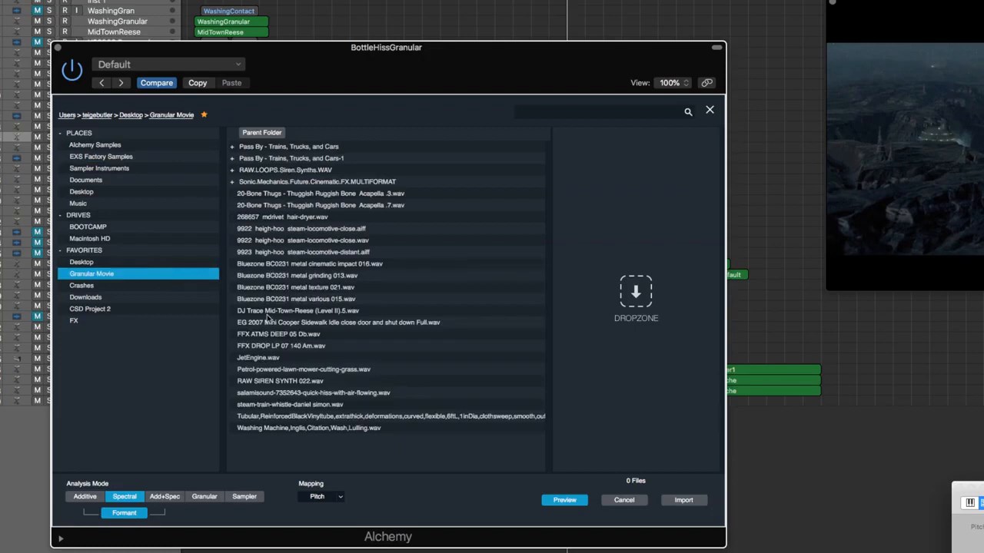
pyautogui.click(298, 395)
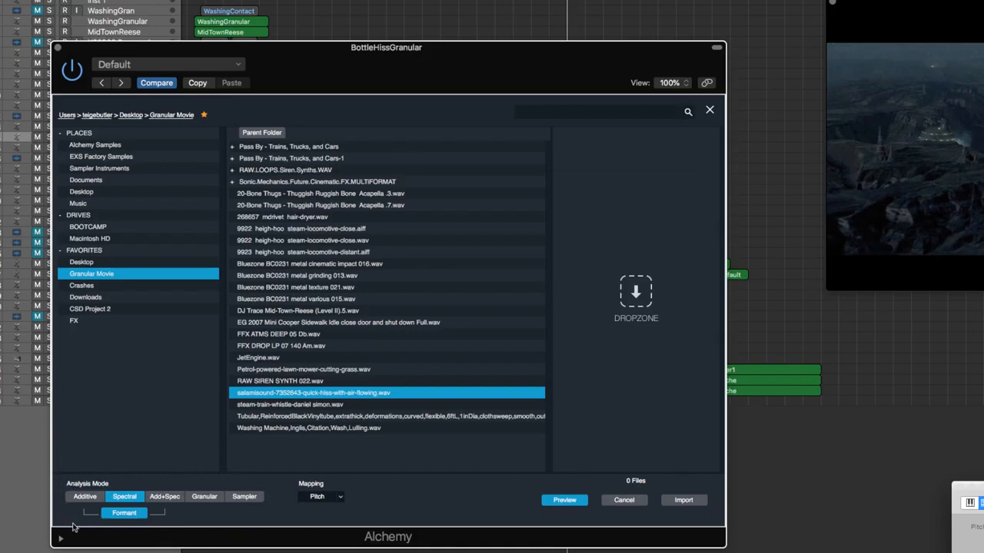
pyautogui.click(195, 499)
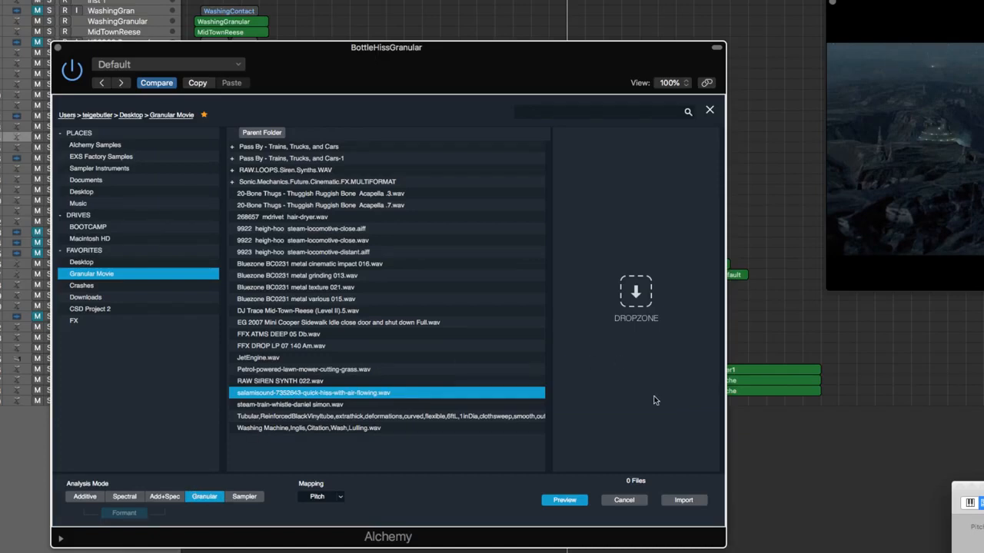
pyautogui.click(682, 501)
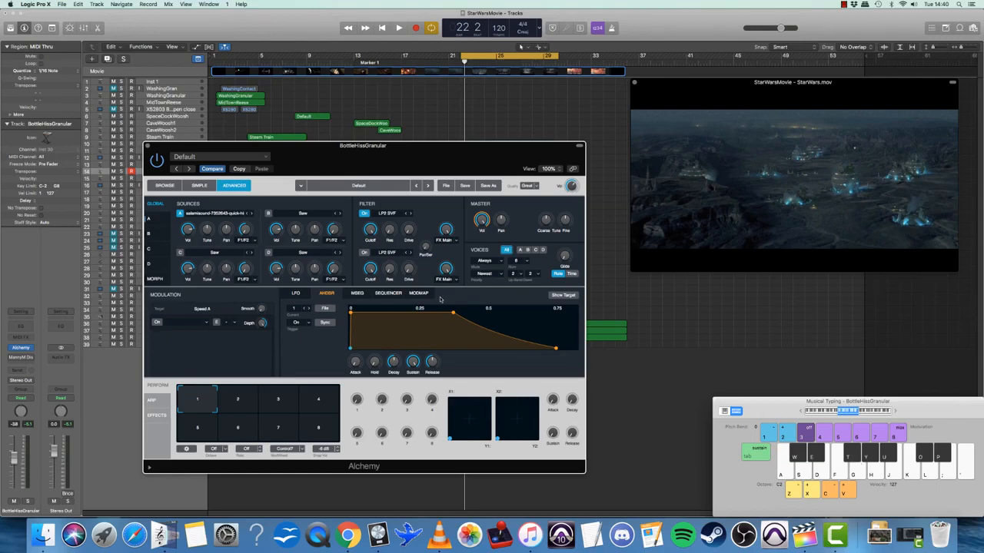
# - Audition the imported hiss sample by playing several notes on the musical typing keyboard
pyautogui.press('j')
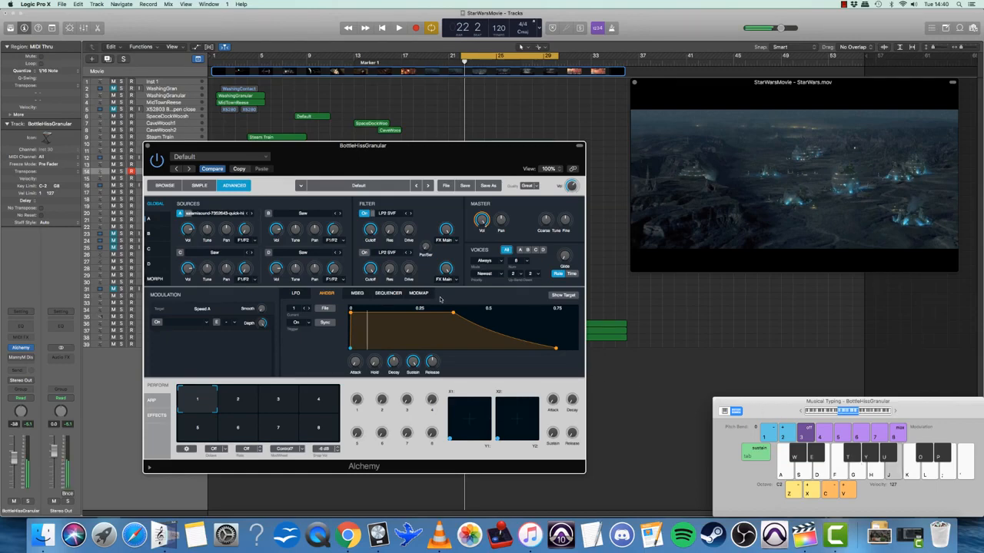
pyautogui.press('g')
pyautogui.press('h')
pyautogui.press('f')
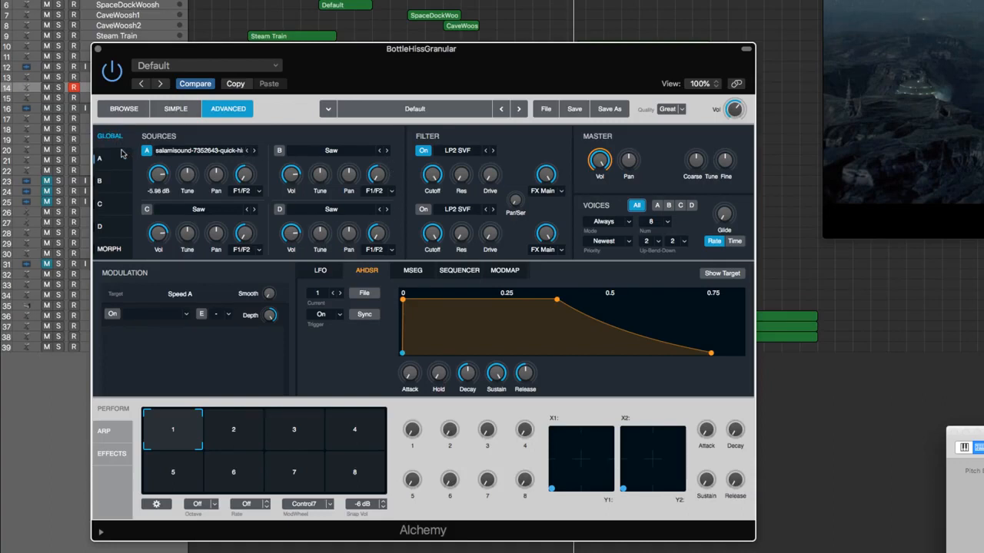
# - Show source A's detailed settings and set its sample Position to about 29.1%
pyautogui.click(107, 159)
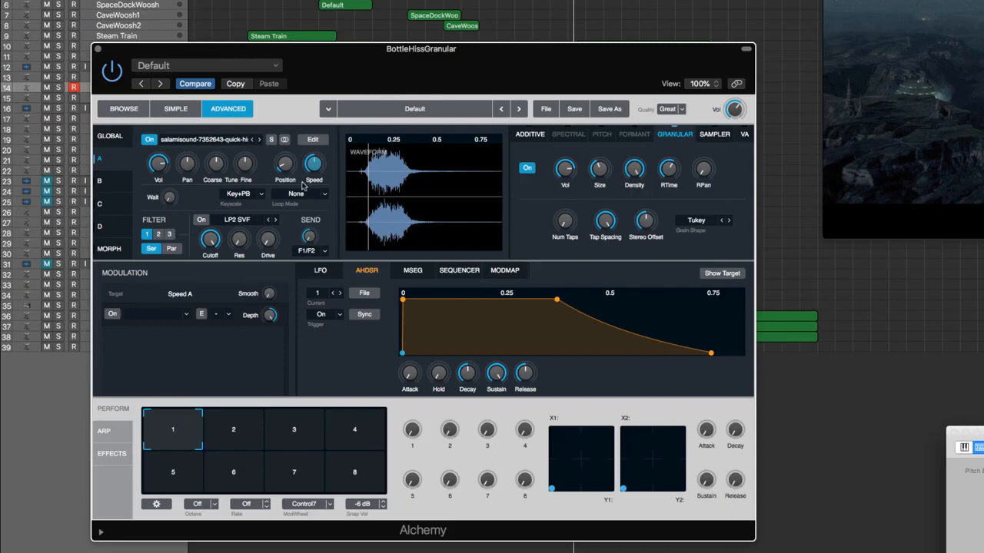
pyautogui.moveTo(283, 167)
pyautogui.moveTo(284, 167); pyautogui.dragTo(281, 143)
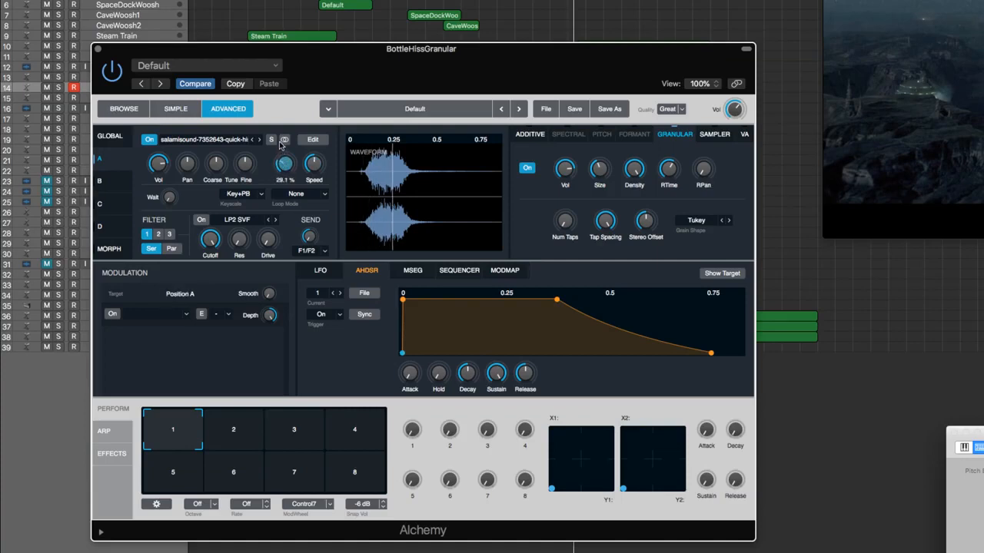
# - Set source A's sample Position to about 9.95% and try a slower playback Speed while auditioning the hiss
pyautogui.press('a')
pyautogui.press('a')
pyautogui.press('a')
pyautogui.press('a')
pyautogui.press('a')
pyautogui.moveTo(284, 163); pyautogui.dragTo(285, 177)
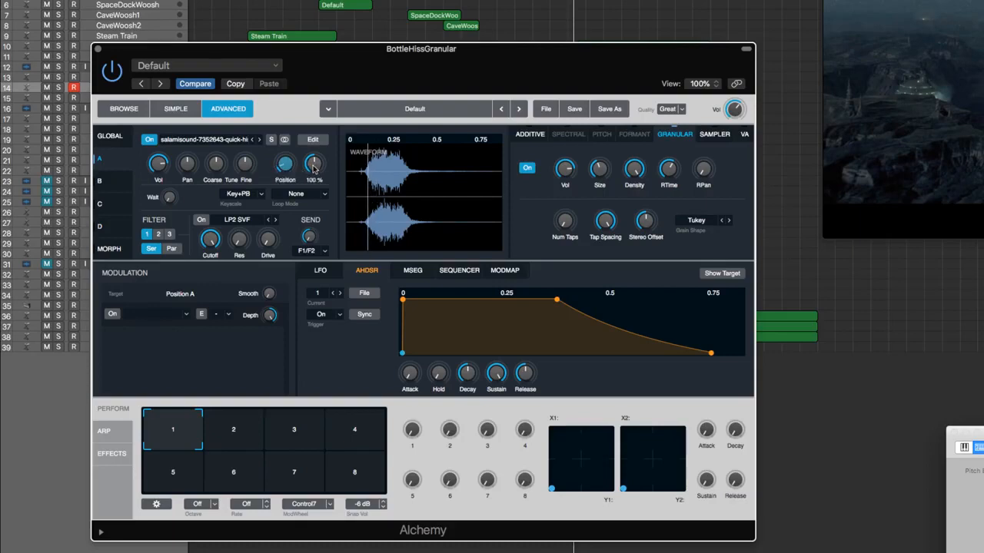
pyautogui.moveTo(313, 168); pyautogui.dragTo(321, 218)
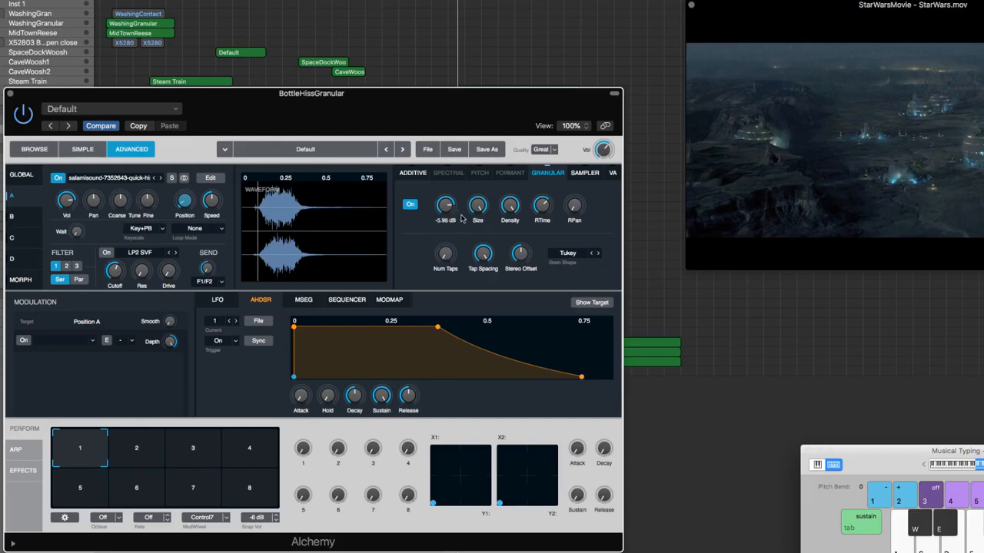
# - Try a very short grain Size of about 9.82 ms, raise it to much longer grains, and settle on a moderately large Size
pyautogui.moveTo(476, 207)
pyautogui.moveTo(475, 207); pyautogui.dragTo(480, 305)
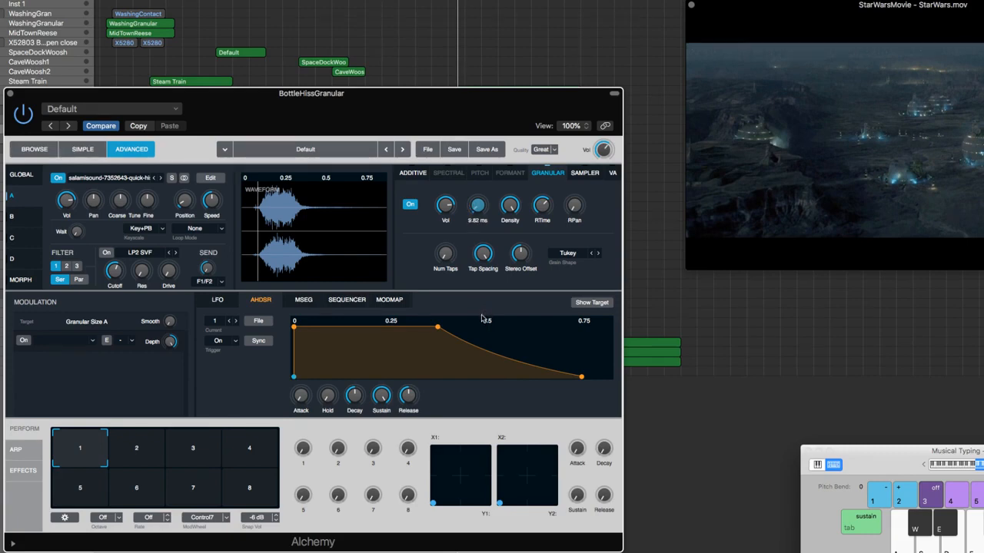
pyautogui.moveTo(482, 317); pyautogui.dragTo(477, 166)
pyautogui.moveTo(478, 209); pyautogui.dragTo(487, 260)
# - Compare the granular Density at its maximum with the minimum of 1 grain
pyautogui.click(509, 207)
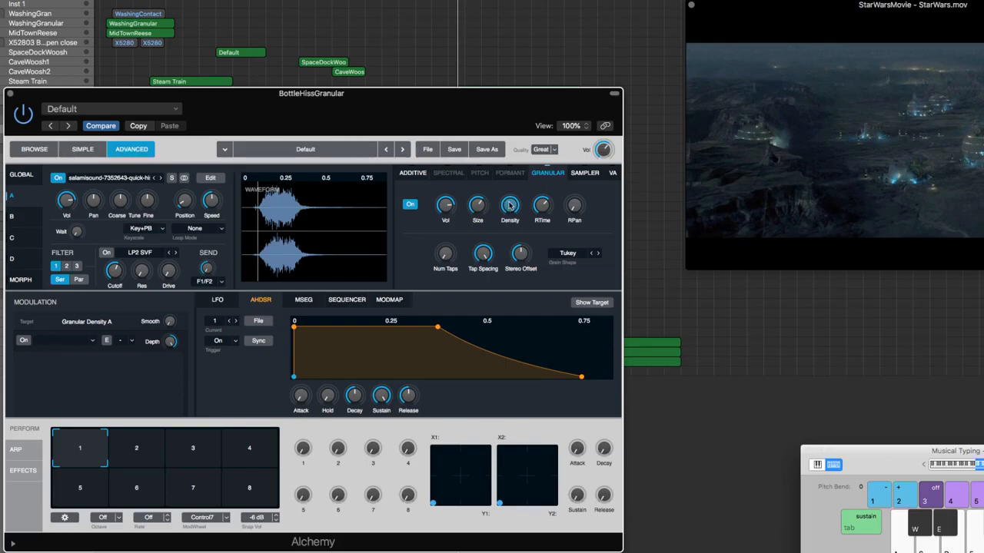
pyautogui.moveTo(509, 206); pyautogui.dragTo(505, 154)
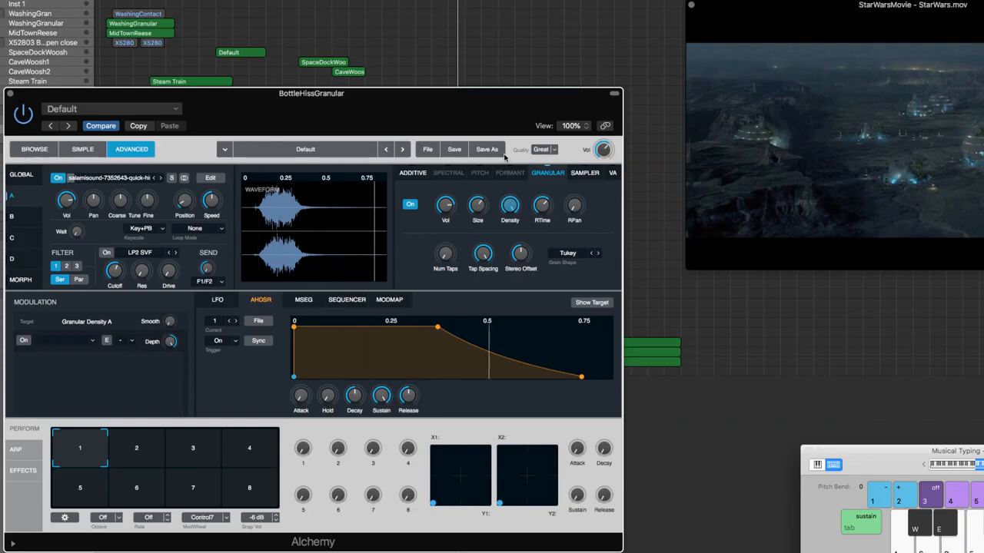
pyautogui.moveTo(511, 205); pyautogui.dragTo(521, 324)
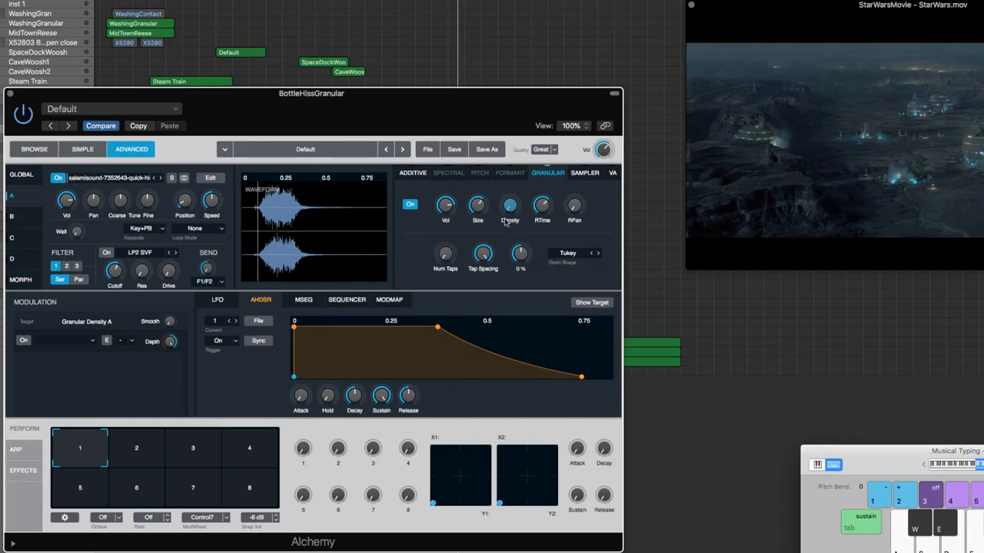
# - Slow source A's playback Speed to about 13% and raise the granular Density to 10 grains, auditioning the result
pyautogui.moveTo(211, 211); pyautogui.dragTo(213, 224)
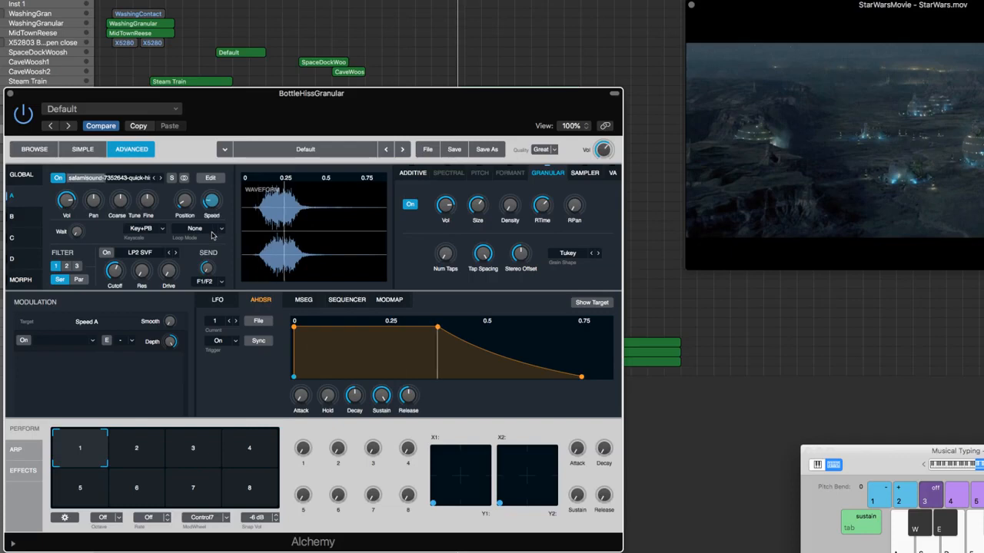
pyautogui.moveTo(213, 201); pyautogui.dragTo(214, 222)
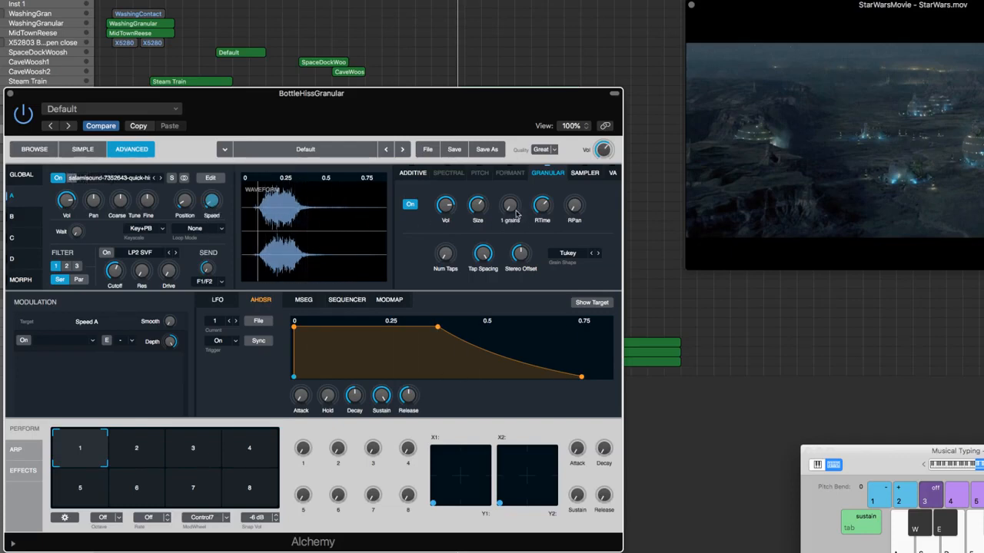
pyautogui.moveTo(512, 212); pyautogui.dragTo(505, 157)
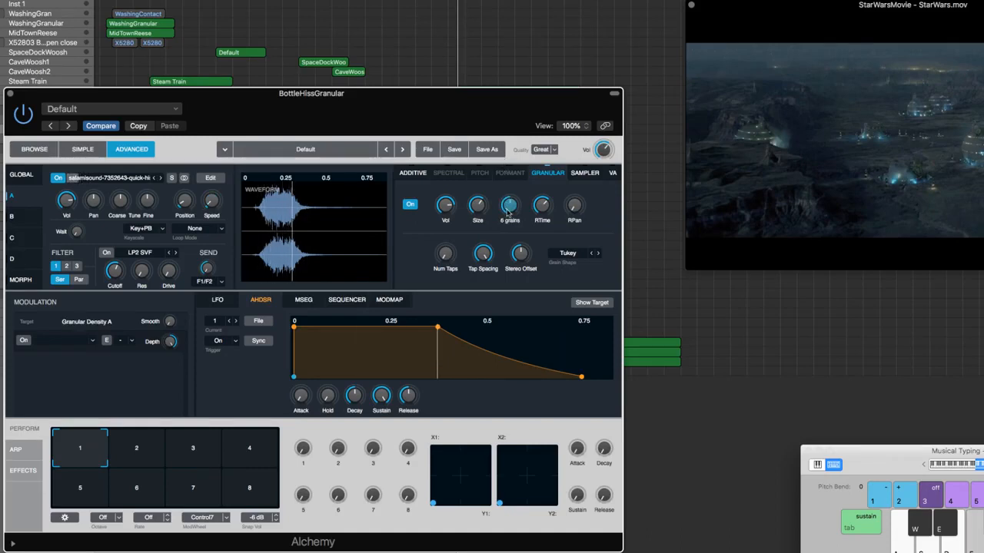
pyautogui.moveTo(509, 208); pyautogui.dragTo(506, 158)
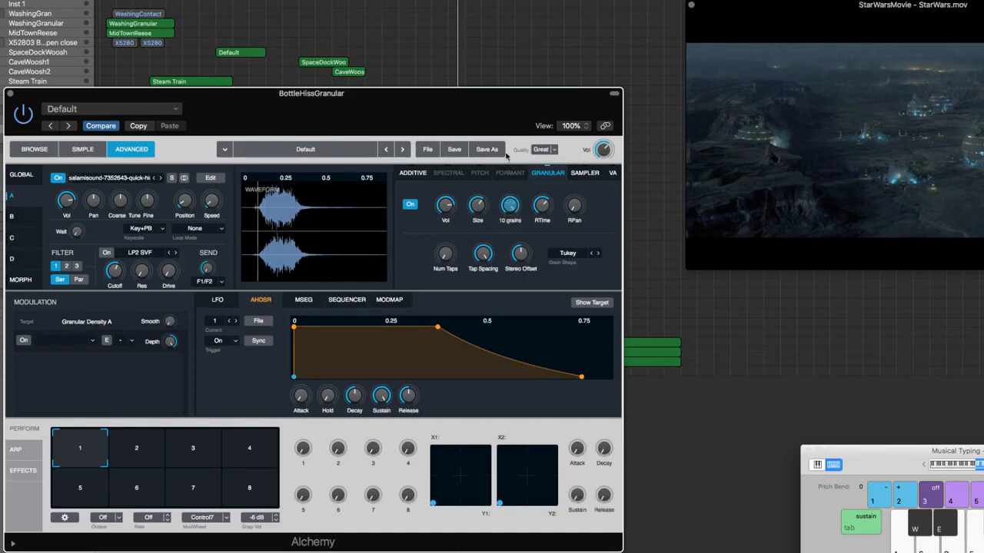
pyautogui.press('f')
pyautogui.moveTo(508, 197)
pyautogui.click(212, 202)
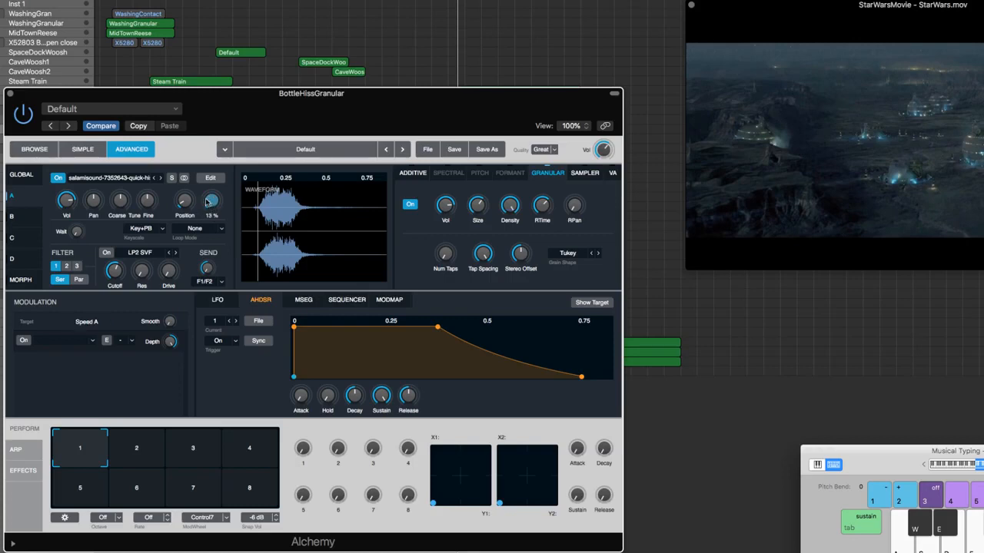
# - Lower source A's Coarse Tune and enable its LP2 SVF filter with a reduced Cutoff
pyautogui.moveTo(119, 203); pyautogui.dragTo(117, 220)
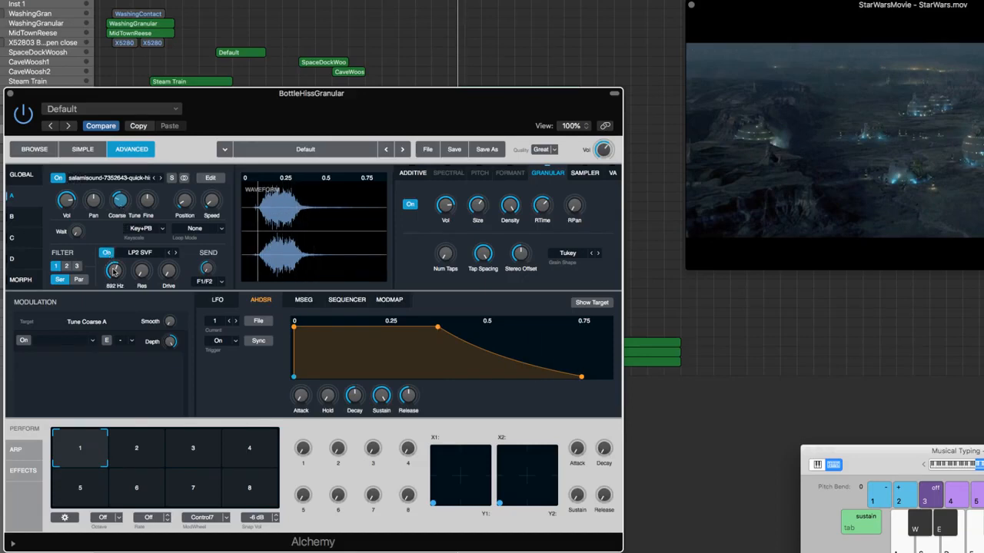
pyautogui.moveTo(113, 270); pyautogui.dragTo(113, 275)
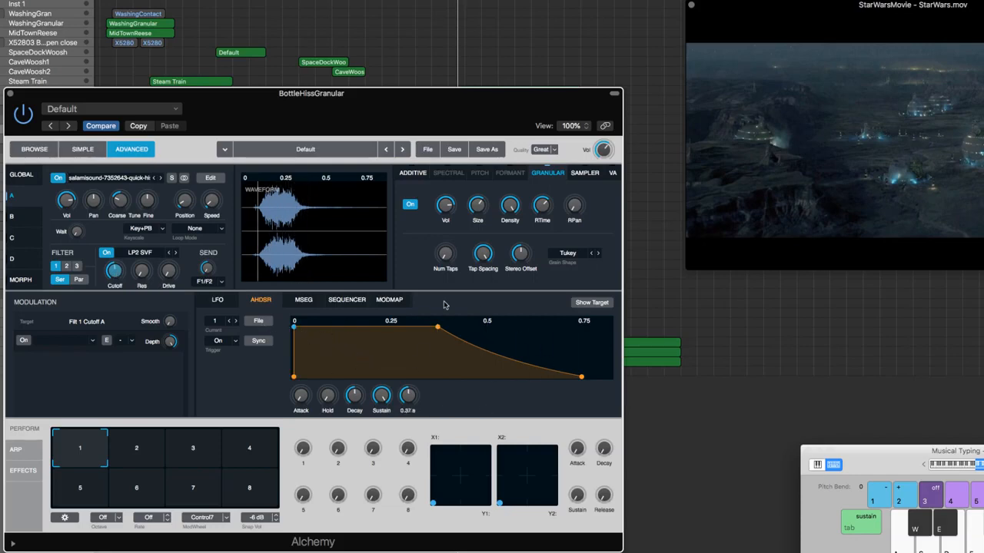
# - Readjust source A's Coarse Tune and move its sample Position to about 50.6%
pyautogui.click(119, 200)
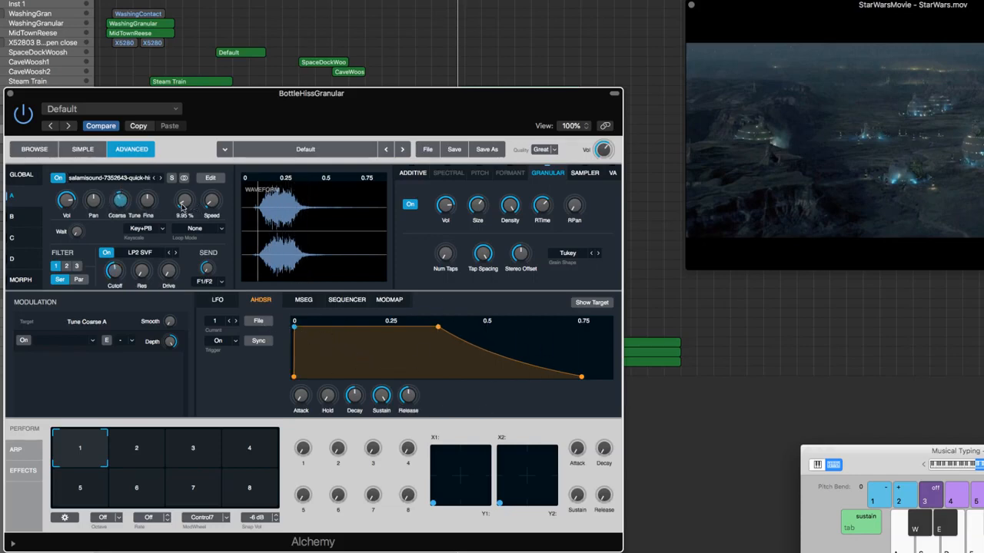
pyautogui.moveTo(183, 206); pyautogui.dragTo(184, 179)
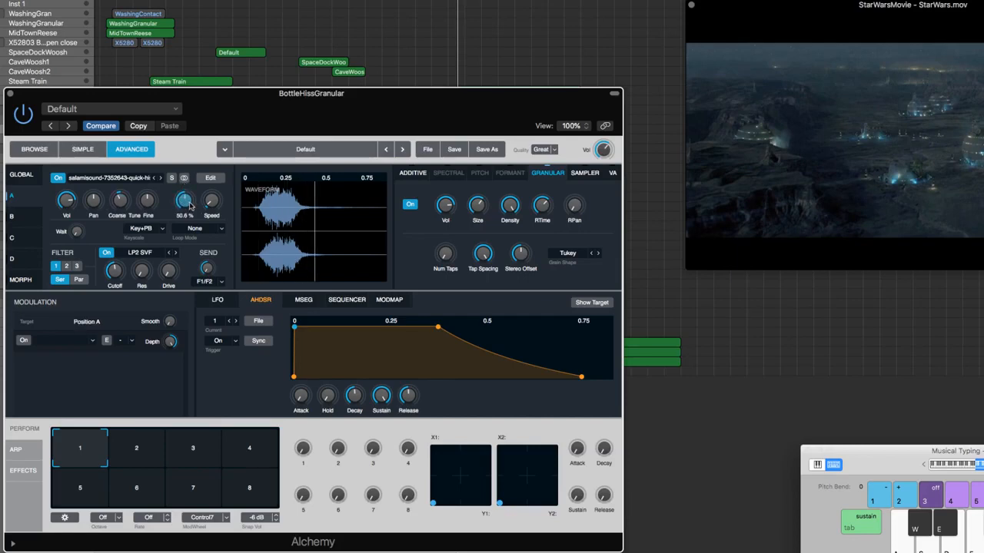